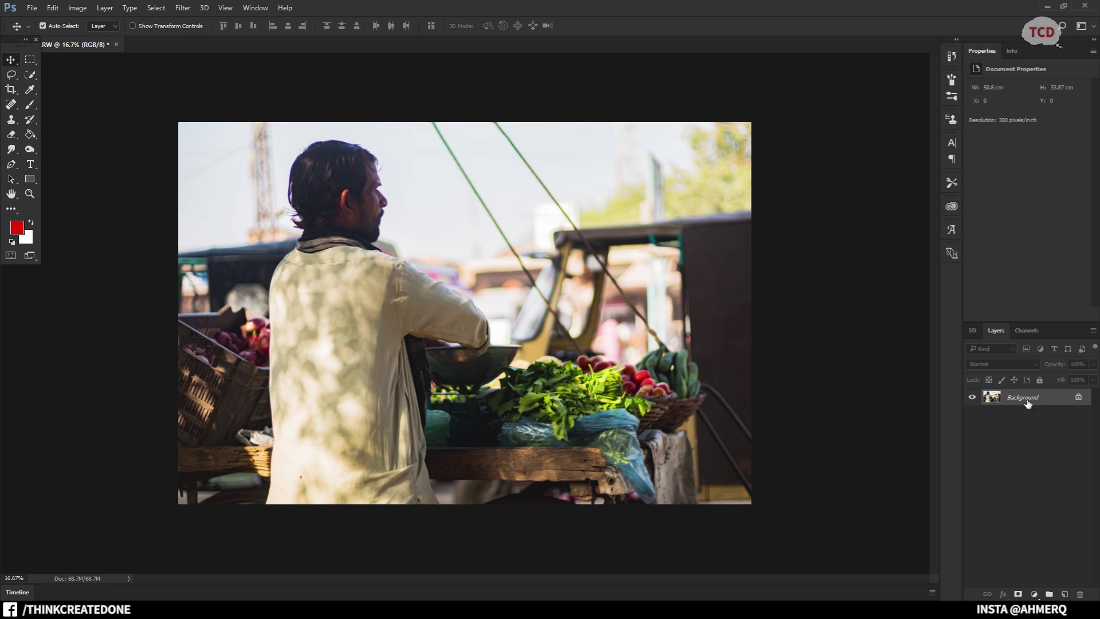
- Duplicate the Background layer into Background copy and bring up the adjustment layer types
{"action": "left_click_drag", "start_coordinate": [1052, 398], "coordinate": [1064, 594]}
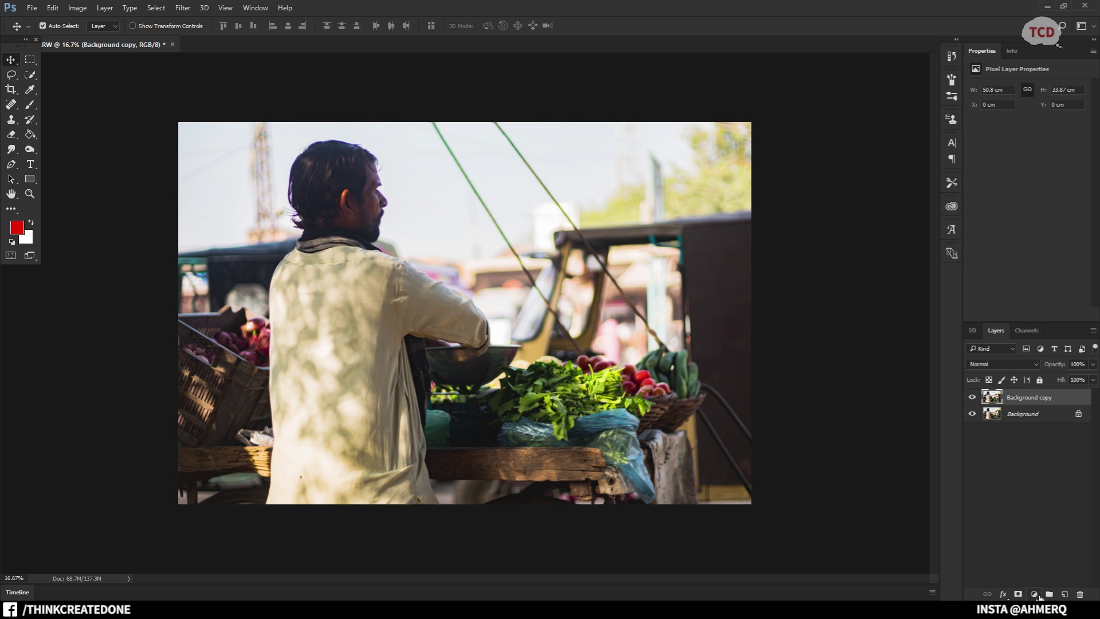
{"action": "left_click", "coordinate": [1035, 595]}
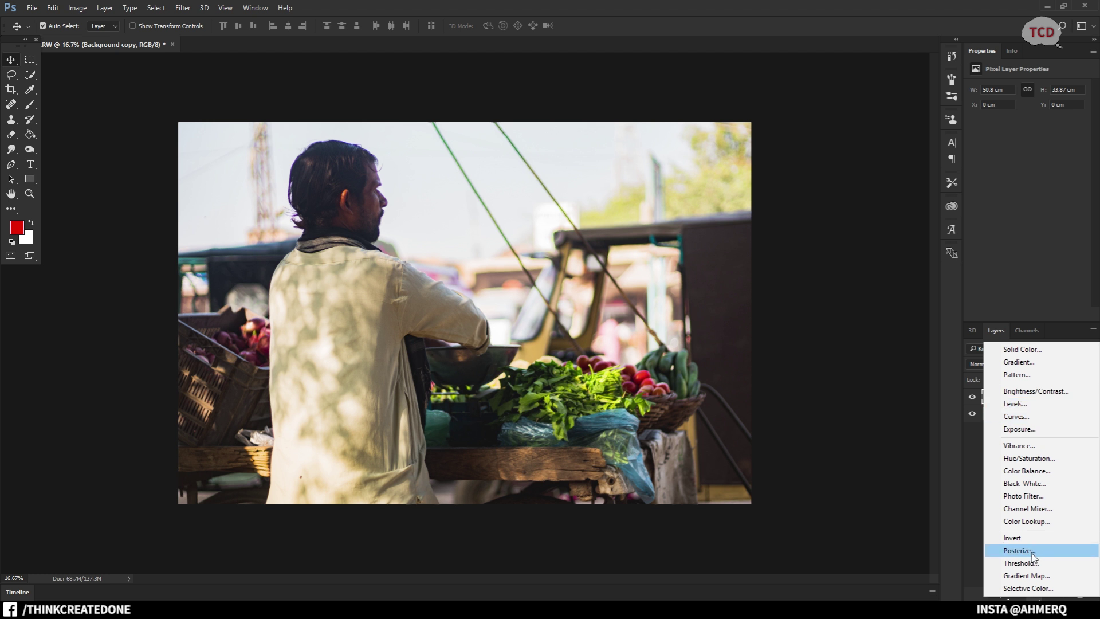
- Add a Color Lookup adjustment layer, Color Lookup 1, above Background copy
{"action": "left_click", "coordinate": [1033, 523]}
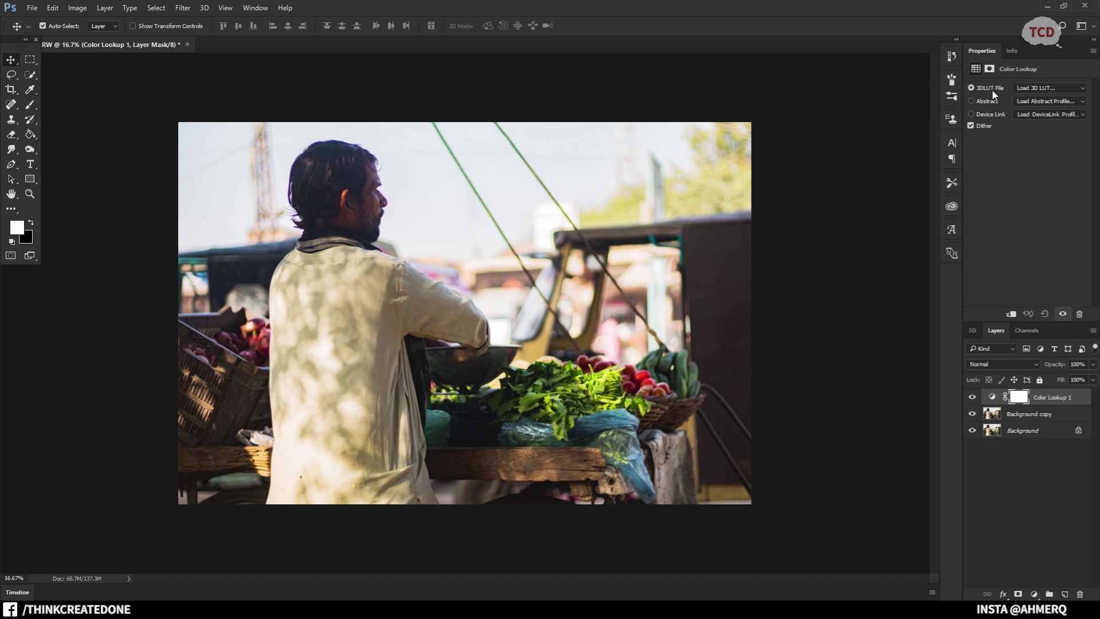
- Preview the Fuji ETERNA 250D, Fuji REALA 500D and Crisp_Winter LUTs on the photo
{"action": "left_click", "coordinate": [1046, 87]}
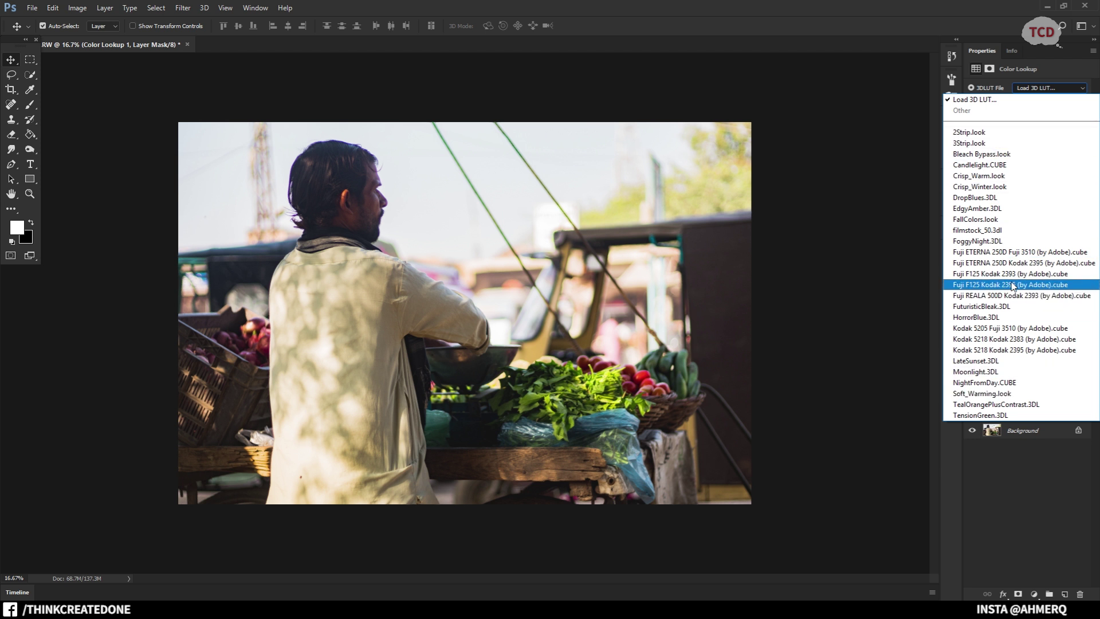
{"action": "left_click", "coordinate": [986, 252]}
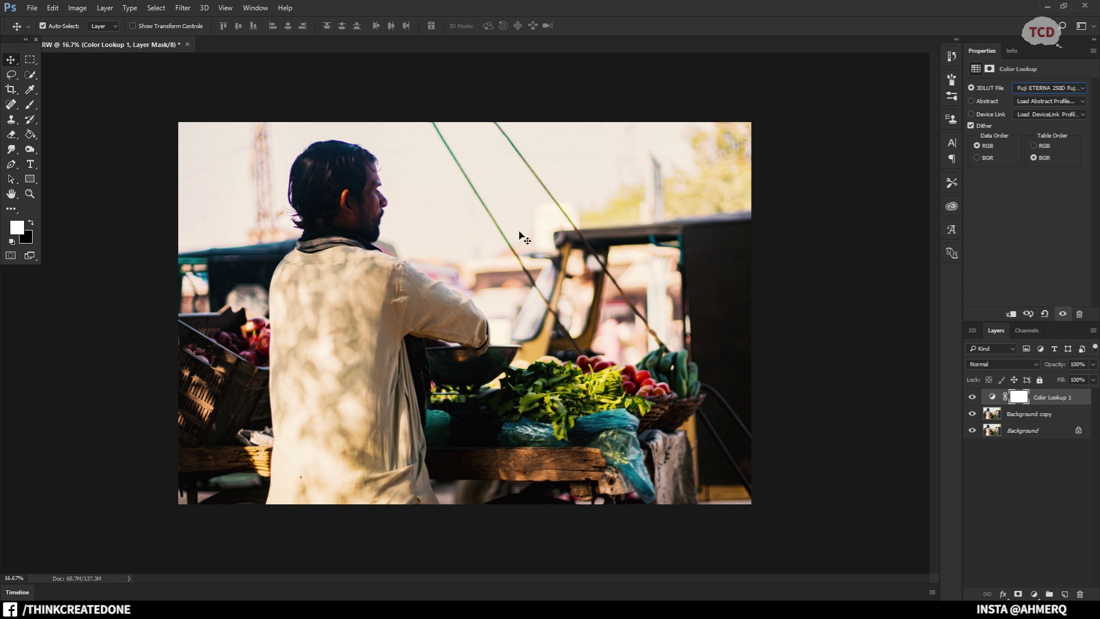
{"action": "left_click", "coordinate": [1041, 90]}
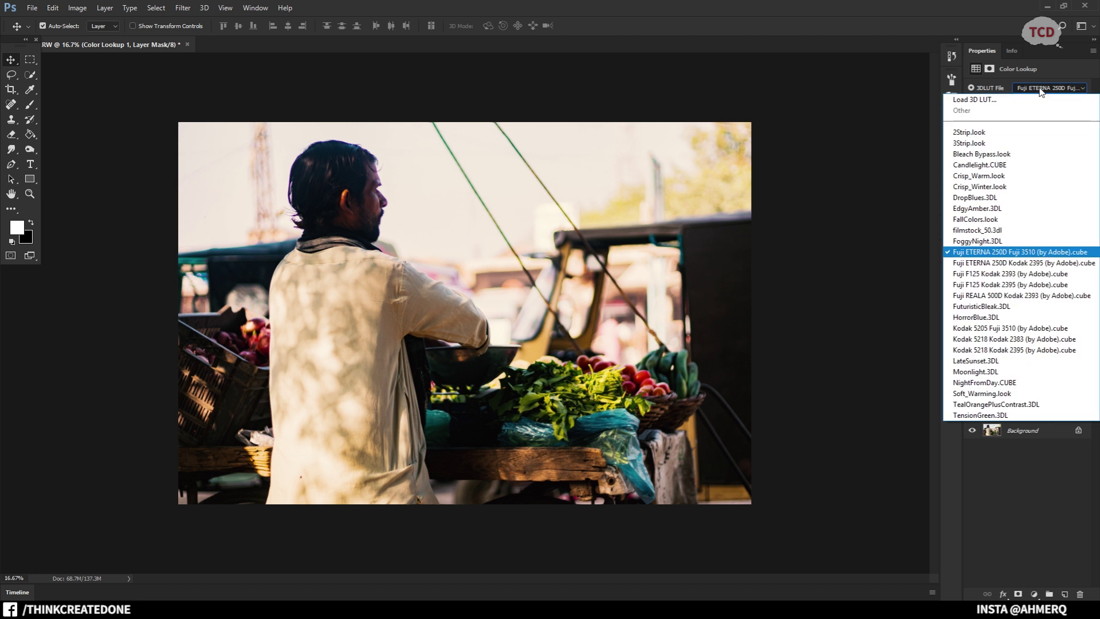
{"action": "left_click", "coordinate": [1006, 296]}
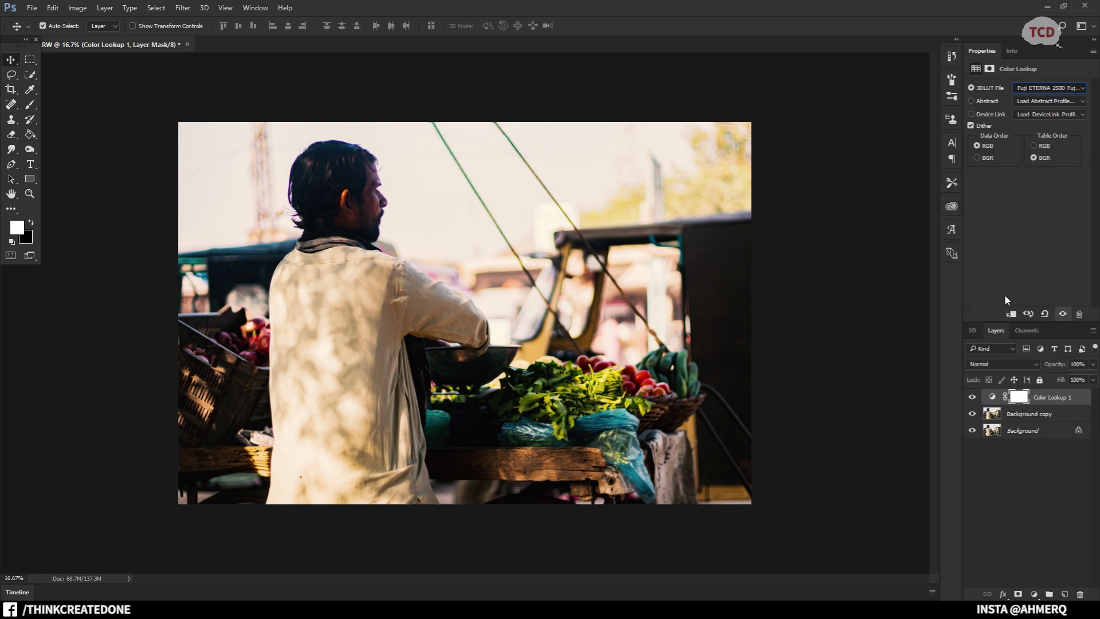
{"action": "left_click", "coordinate": [1068, 86]}
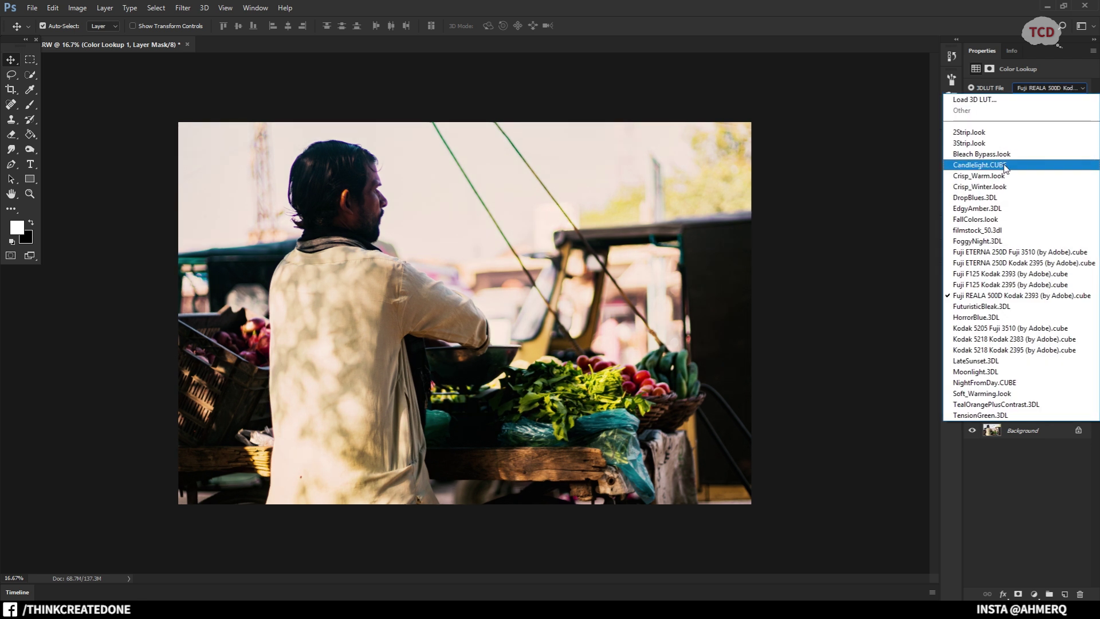
{"action": "left_click", "coordinate": [989, 181]}
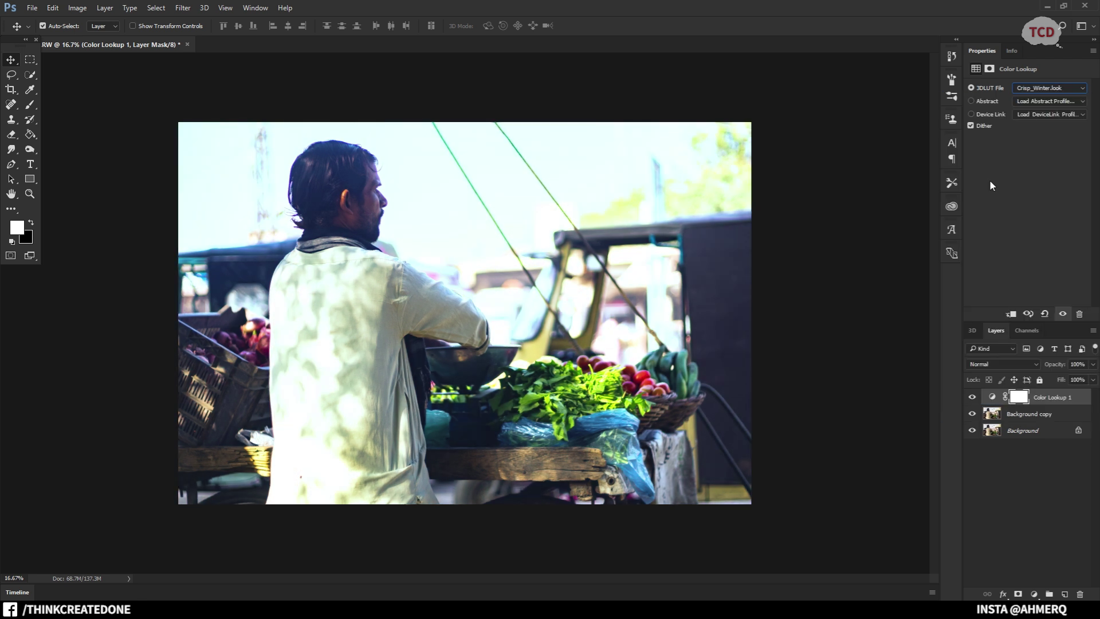
- Try Crisp_Warm and 3Strip, then settle on 2Strip.look for a pink-and-teal grade
{"action": "left_click", "coordinate": [1049, 88]}
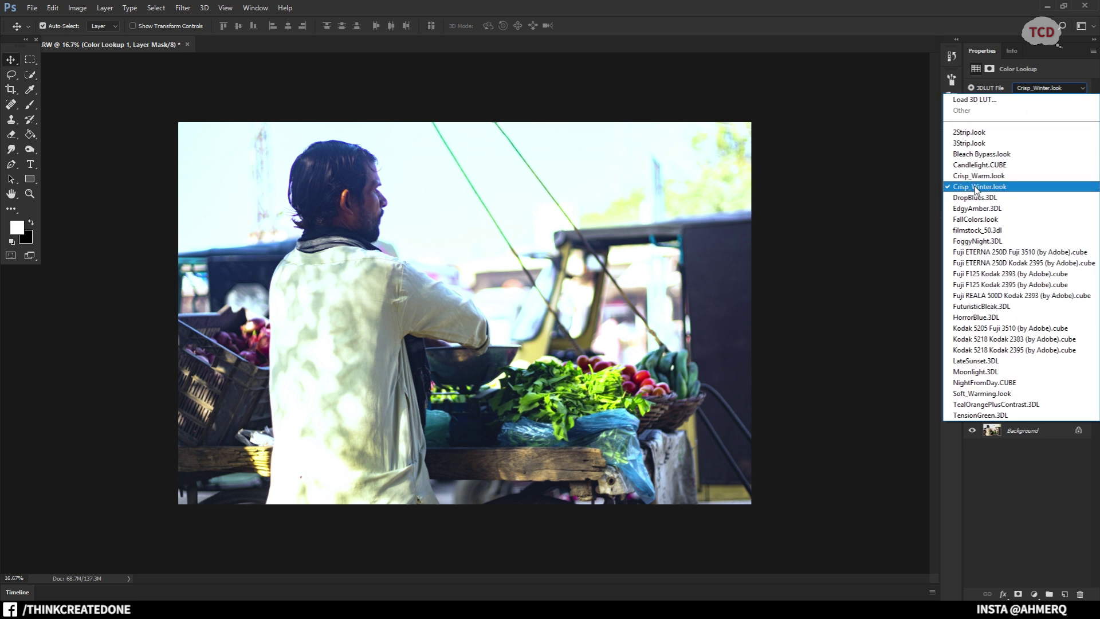
{"action": "left_click", "coordinate": [978, 177]}
{"action": "left_click", "coordinate": [1044, 90]}
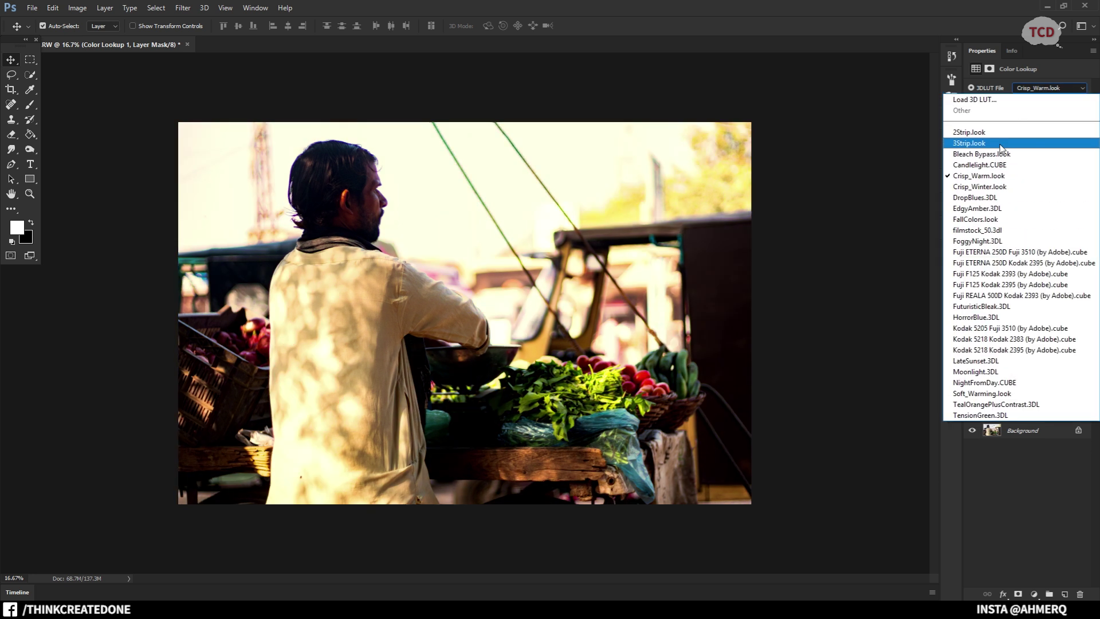
{"action": "left_click", "coordinate": [1000, 143]}
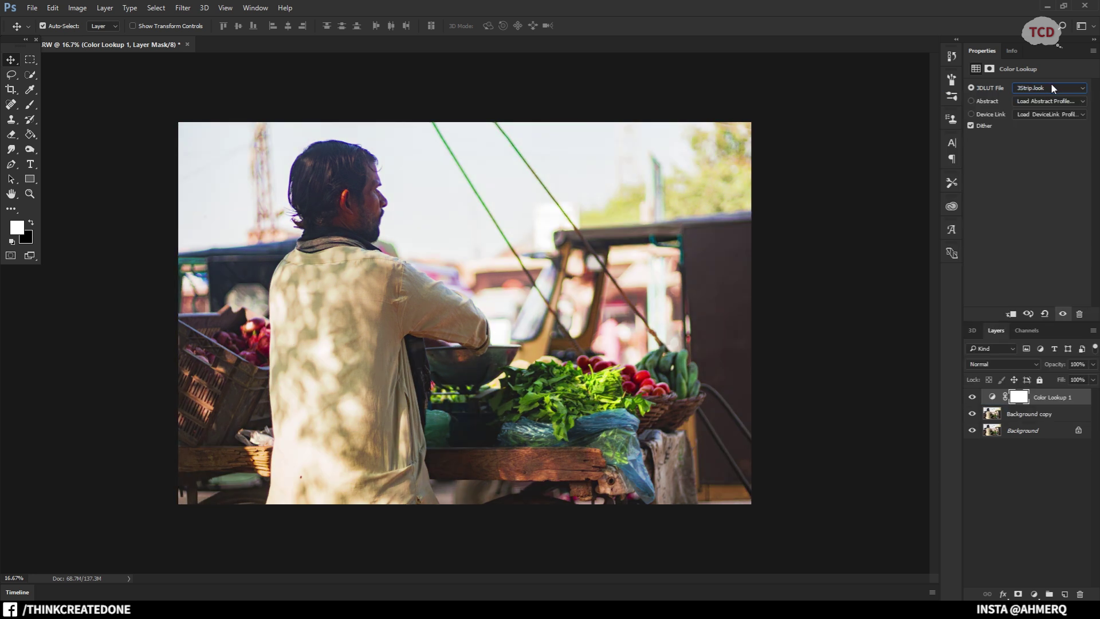
{"action": "left_click", "coordinate": [1052, 88]}
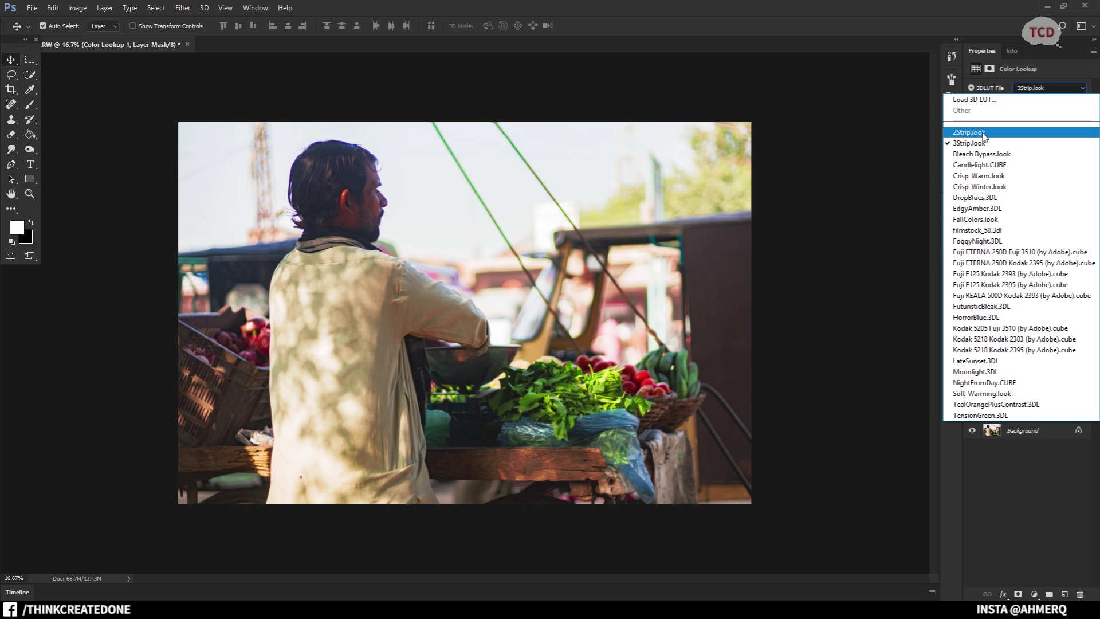
{"action": "left_click", "coordinate": [983, 133]}
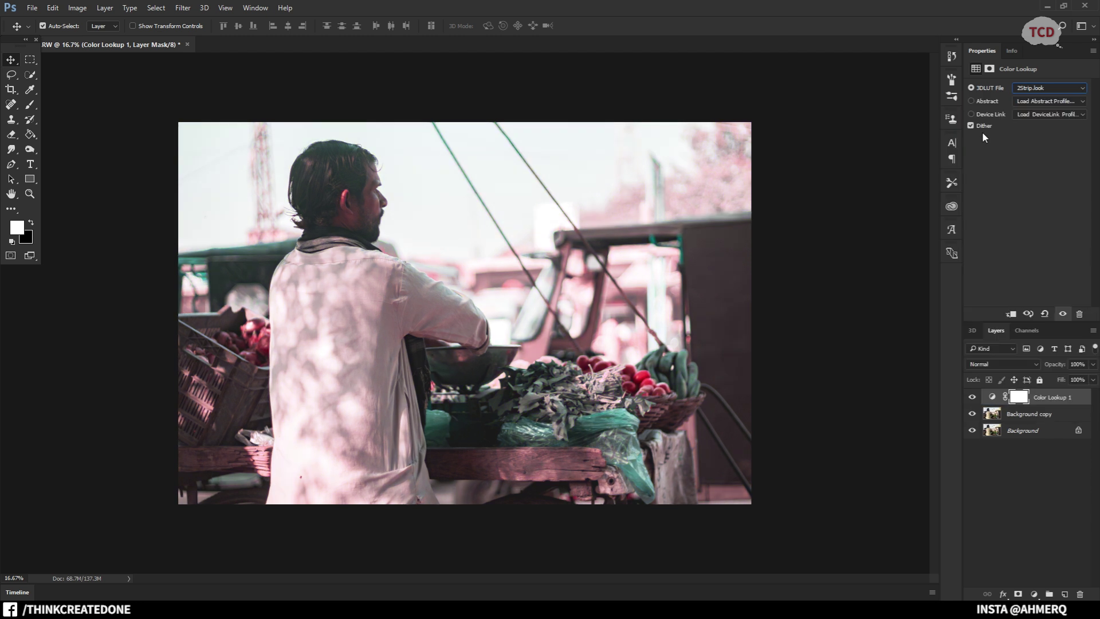
- Try Moonlight.3DL, then keep HorrorBlue.3DL for a cool teal grade
{"action": "left_click", "coordinate": [1033, 89]}
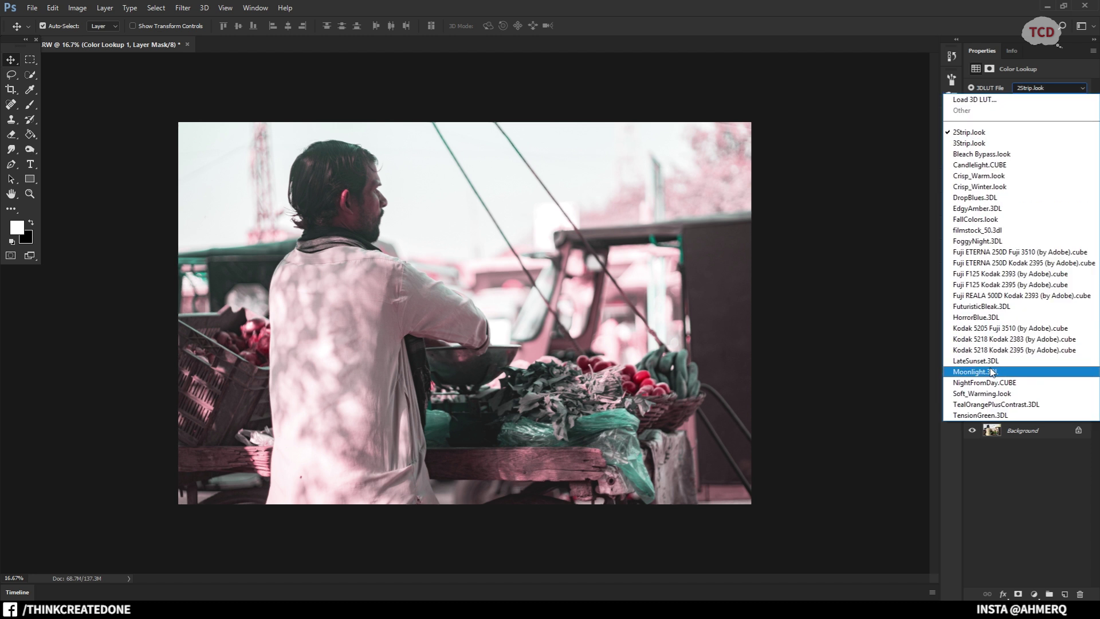
{"action": "left_click", "coordinate": [992, 373]}
{"action": "left_click", "coordinate": [1040, 87]}
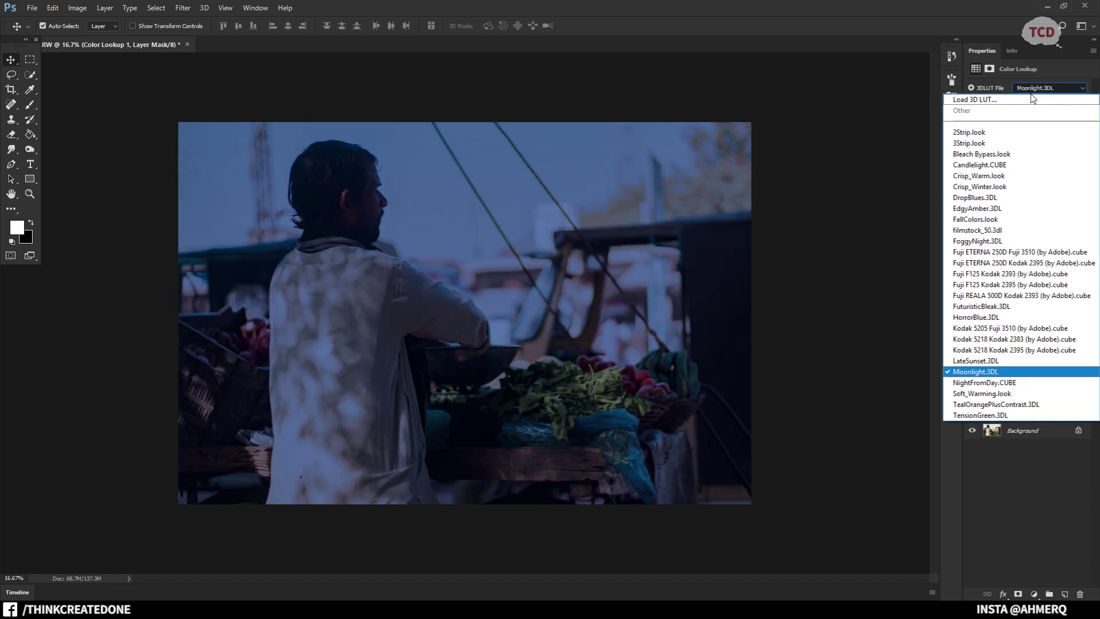
{"action": "left_click", "coordinate": [971, 317]}
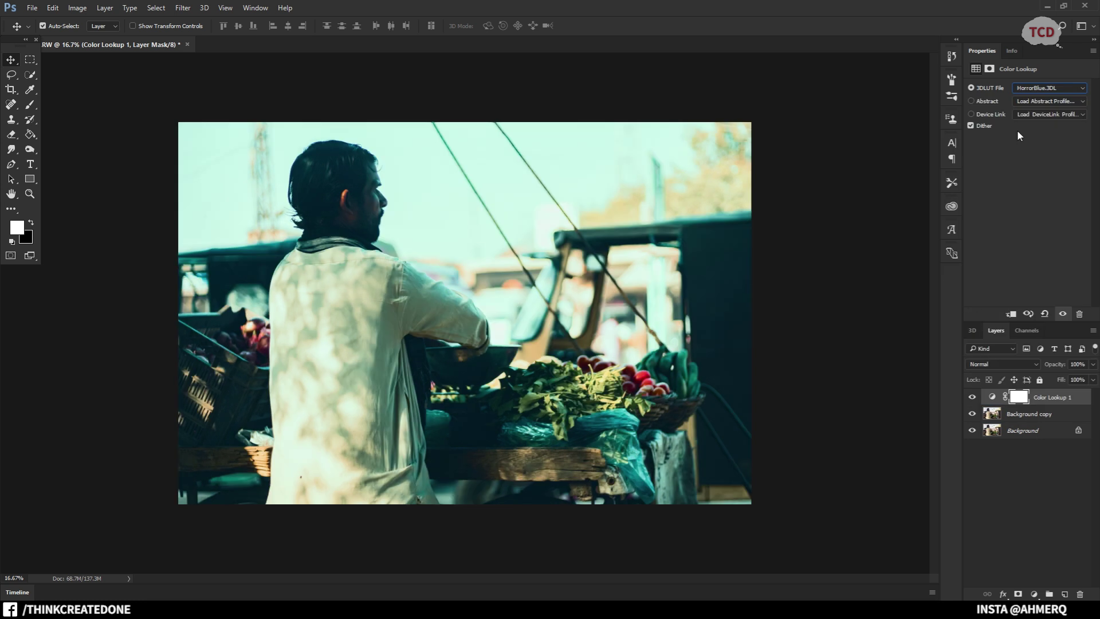
{"action": "left_click", "coordinate": [1047, 90]}
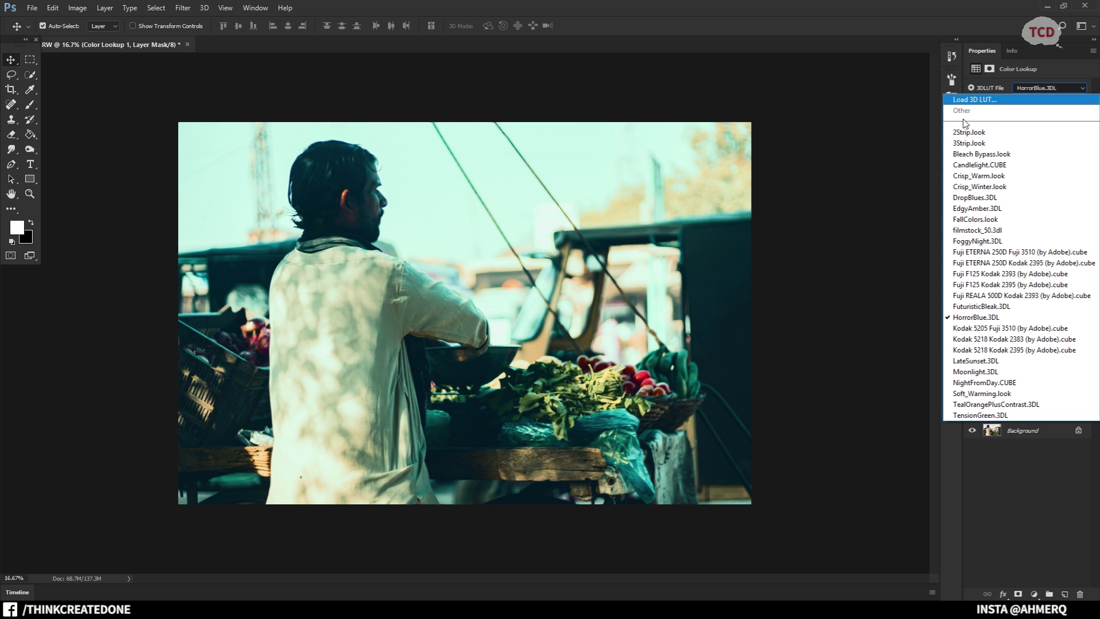
{"action": "left_click", "coordinate": [1043, 87]}
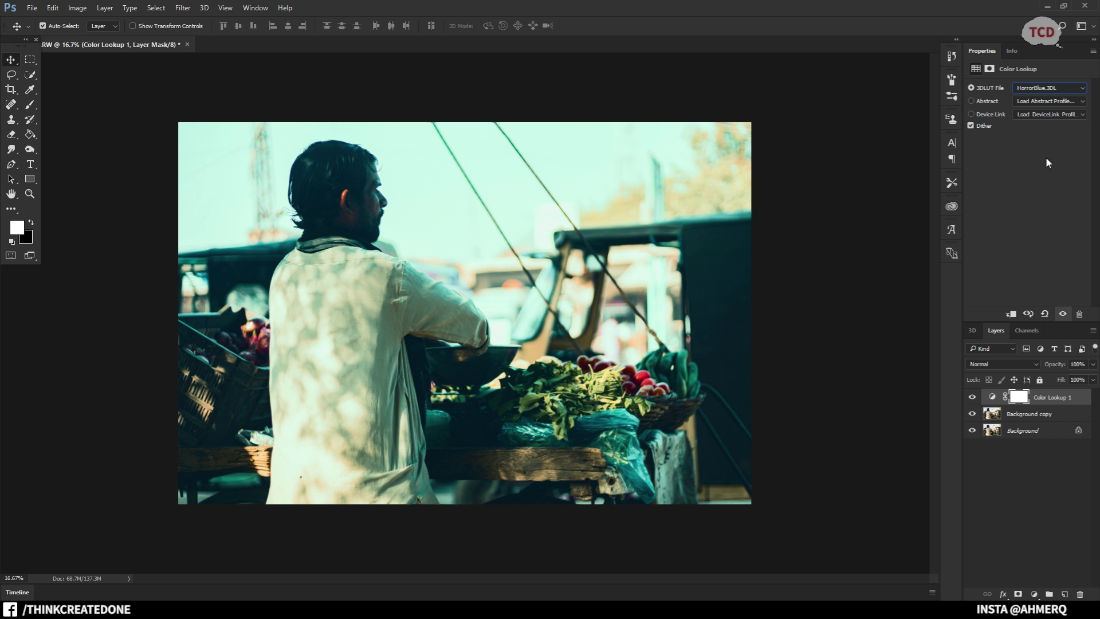
{"action": "left_click", "coordinate": [1040, 93]}
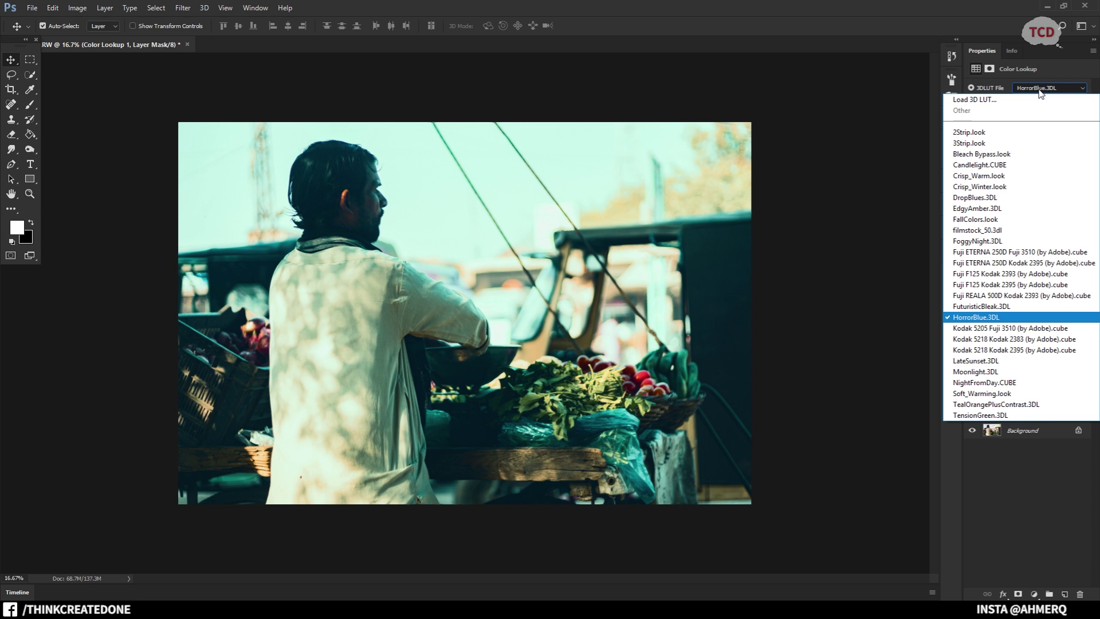
- Load the custom CINE LUT A7III SUMMER 19.cube file onto the Color Lookup layer
{"action": "left_click", "coordinate": [983, 101]}
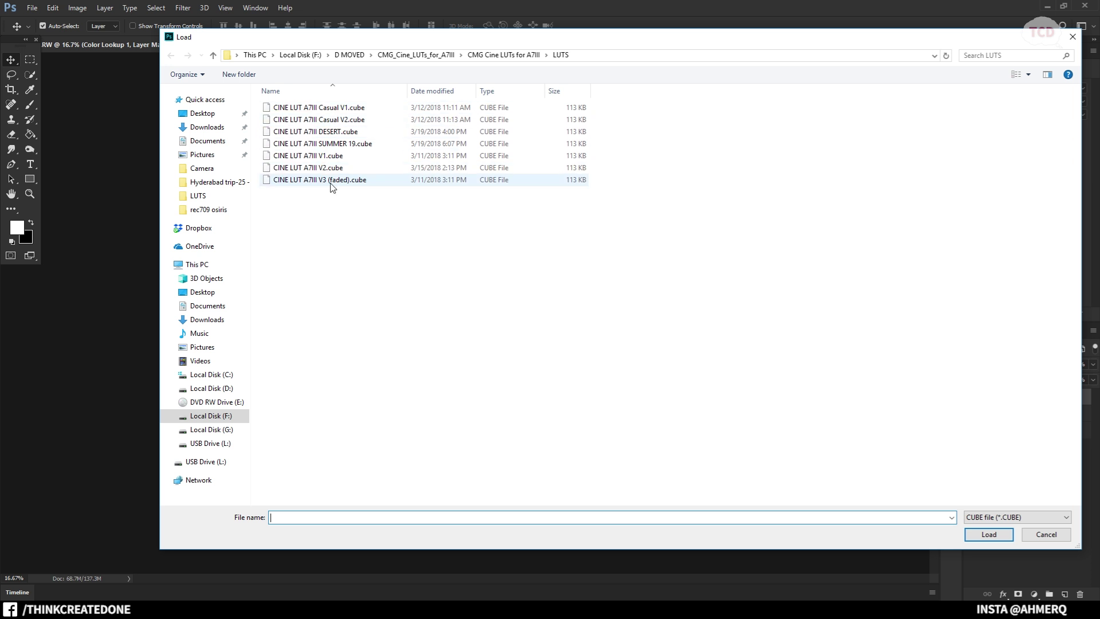
{"action": "left_click", "coordinate": [335, 143]}
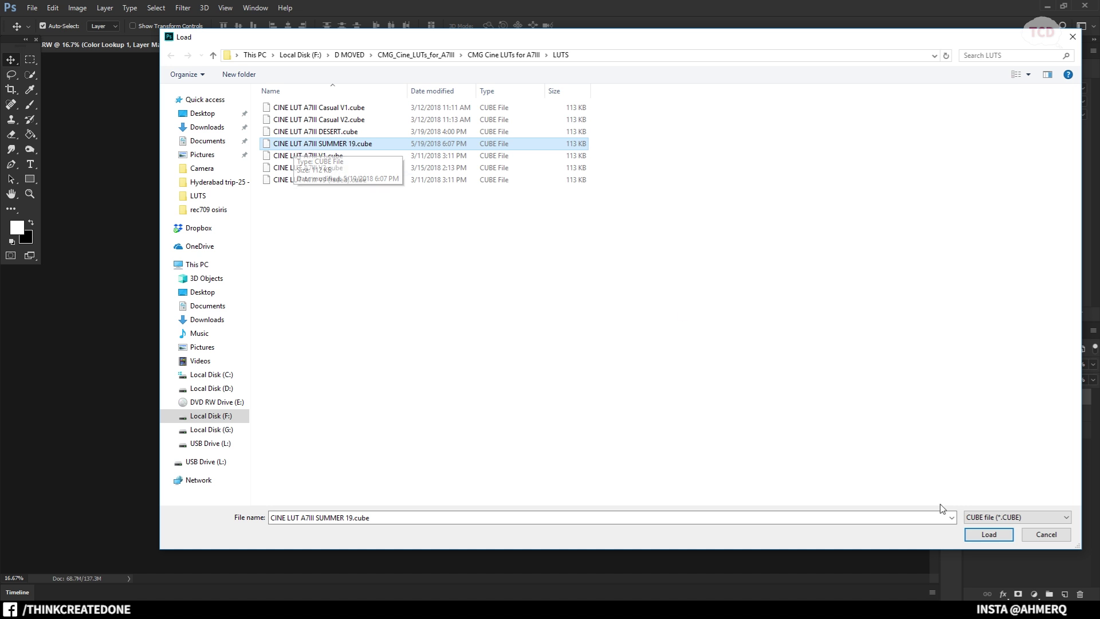
{"action": "left_click", "coordinate": [985, 536]}
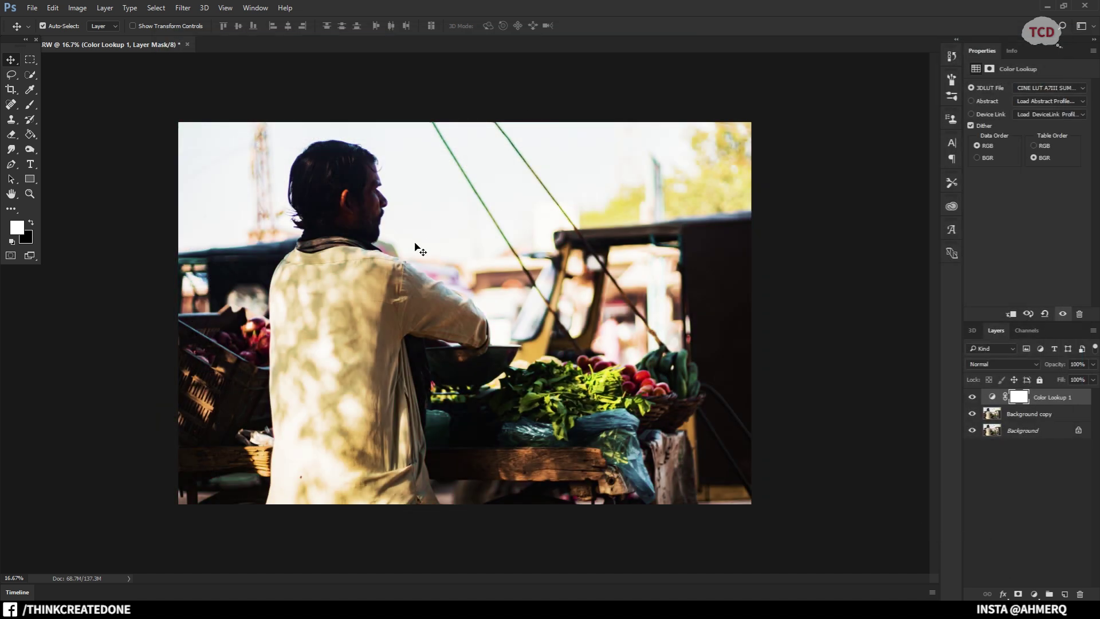
- Replace it with CINE LUT A7III V3 (faded).cube for a warm cinematic grade
{"action": "left_click", "coordinate": [1070, 94]}
{"action": "left_click", "coordinate": [1024, 95]}
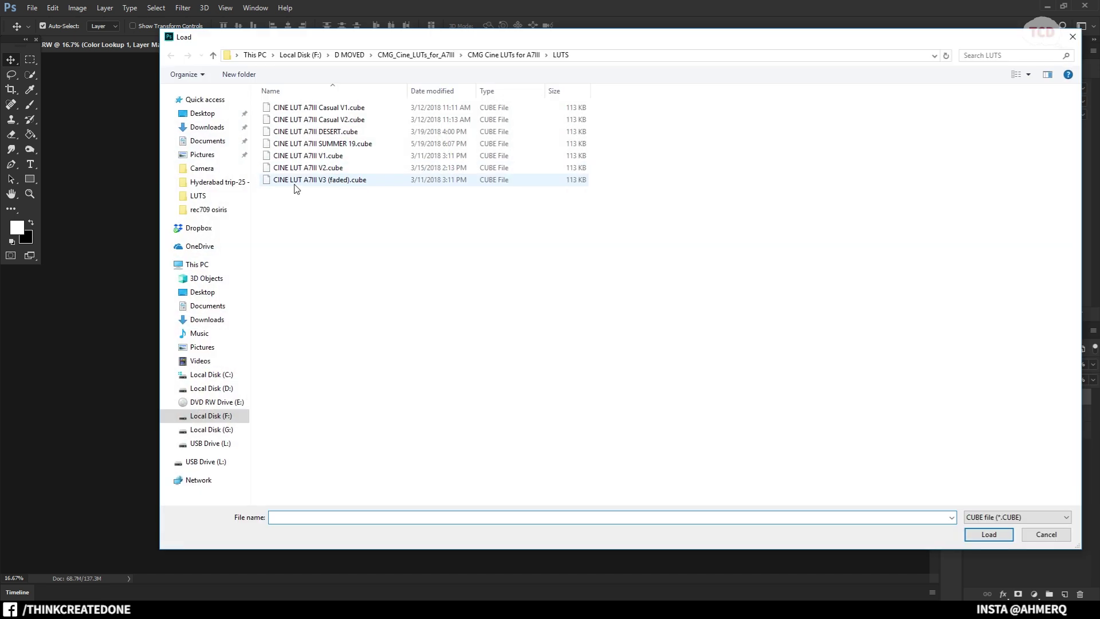
{"action": "double_click", "coordinate": [295, 182]}
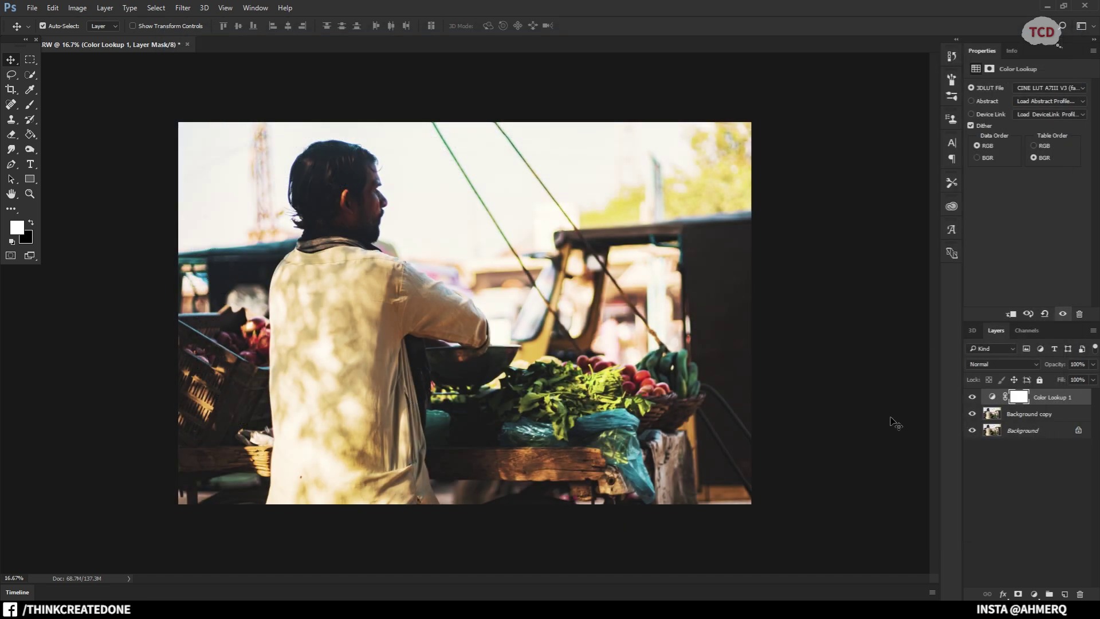
{"action": "left_click", "coordinate": [972, 398]}
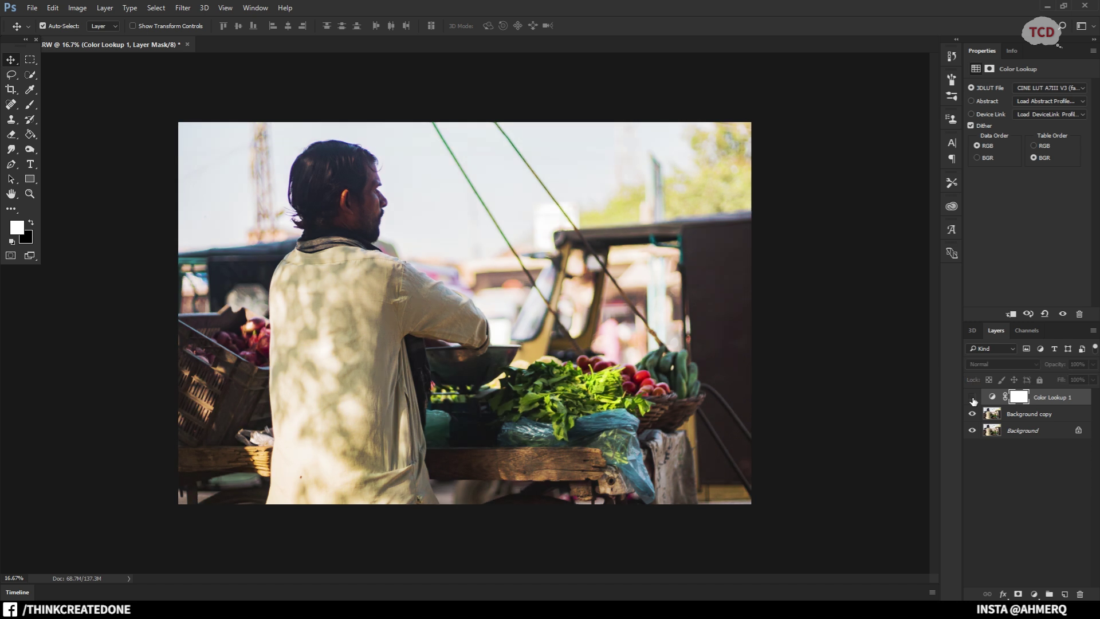
{"action": "left_click", "coordinate": [972, 398]}
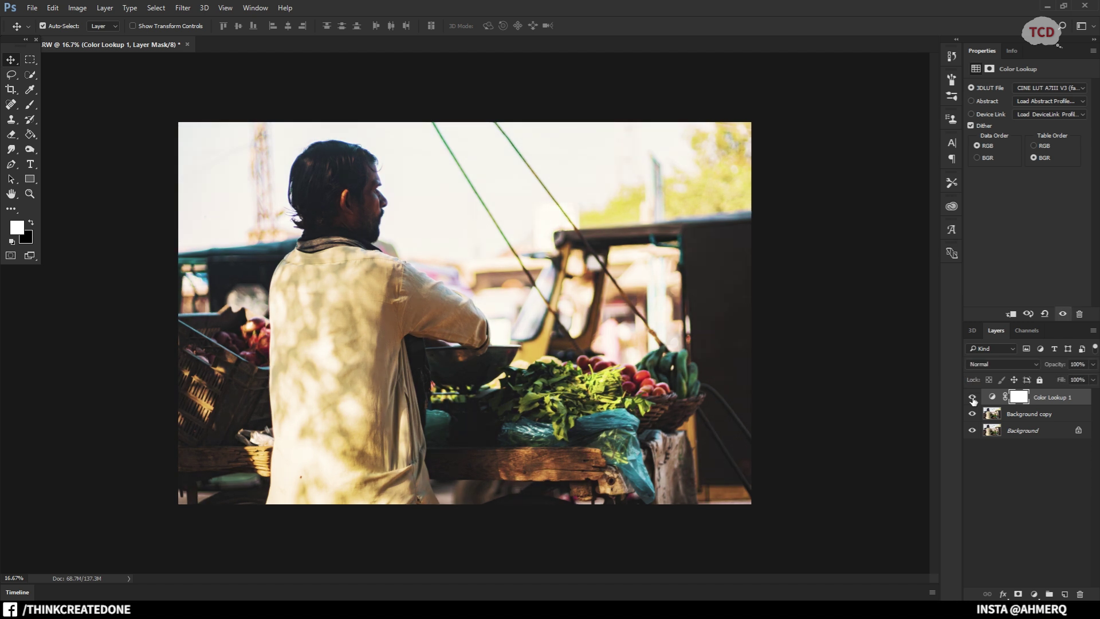
{"action": "left_click", "coordinate": [973, 398]}
{"action": "left_click", "coordinate": [972, 398]}
{"action": "left_click", "coordinate": [973, 398]}
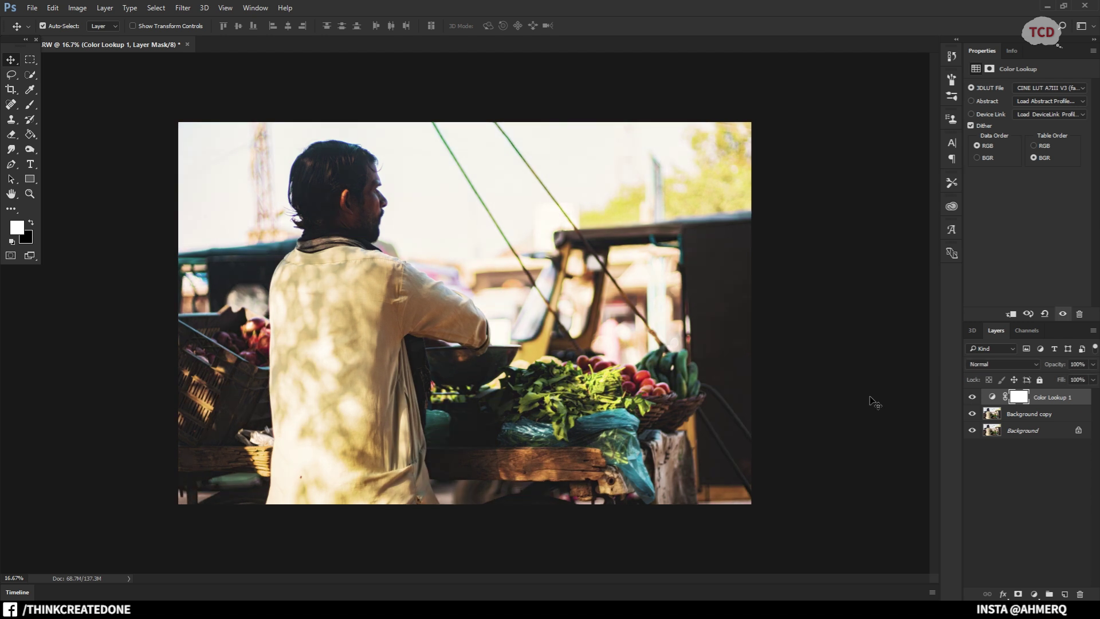